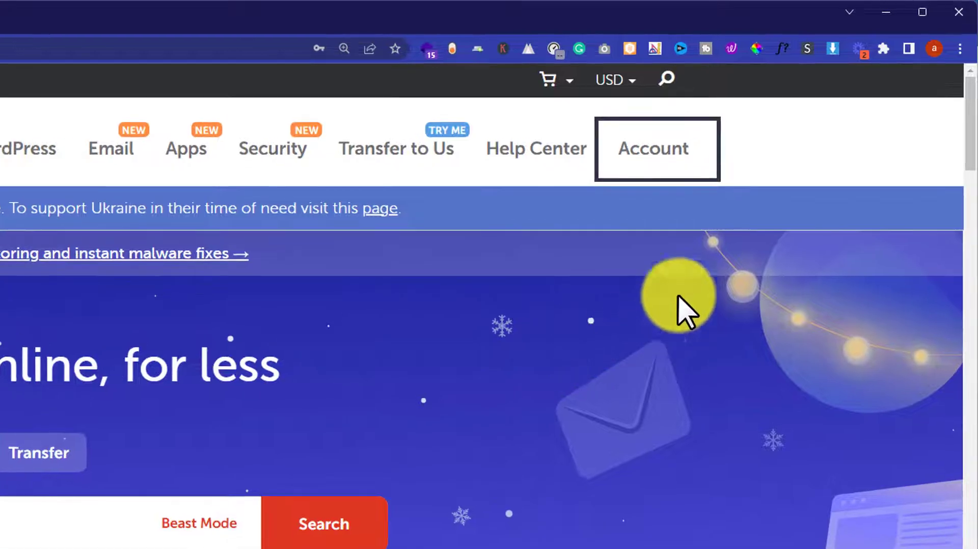
# Step: Sign in to the Namecheap account via Account > Dashboard and open the Domain List
pyautogui.moveTo(666, 178)
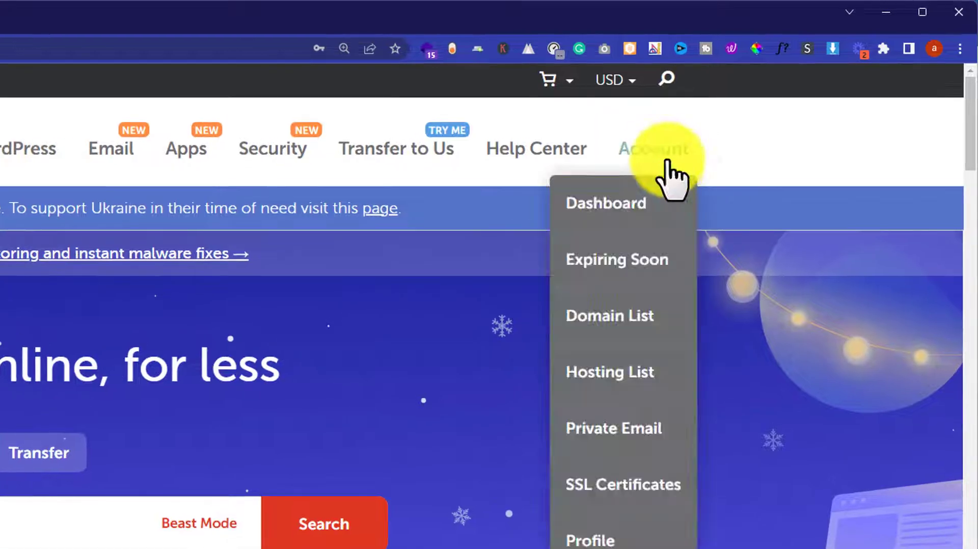
pyautogui.click(630, 206)
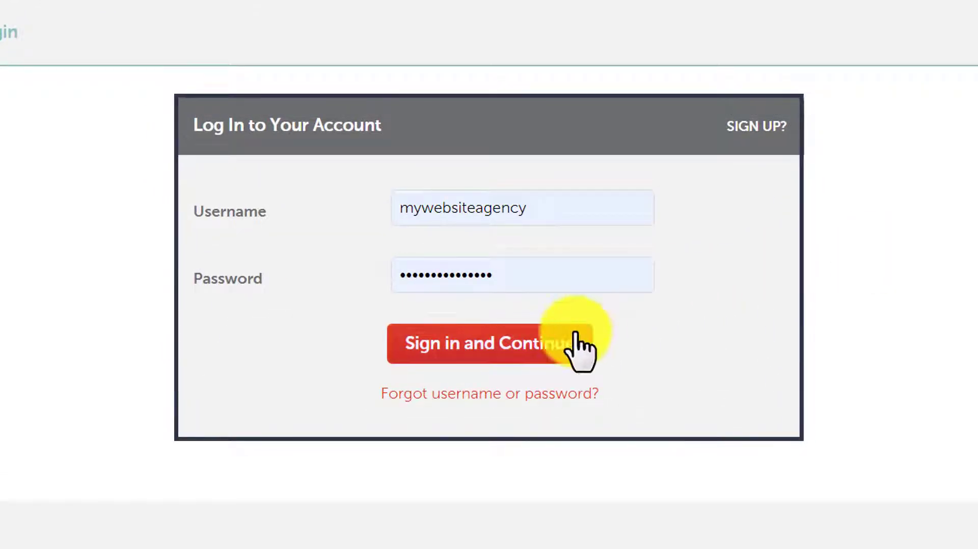
pyautogui.click(535, 351)
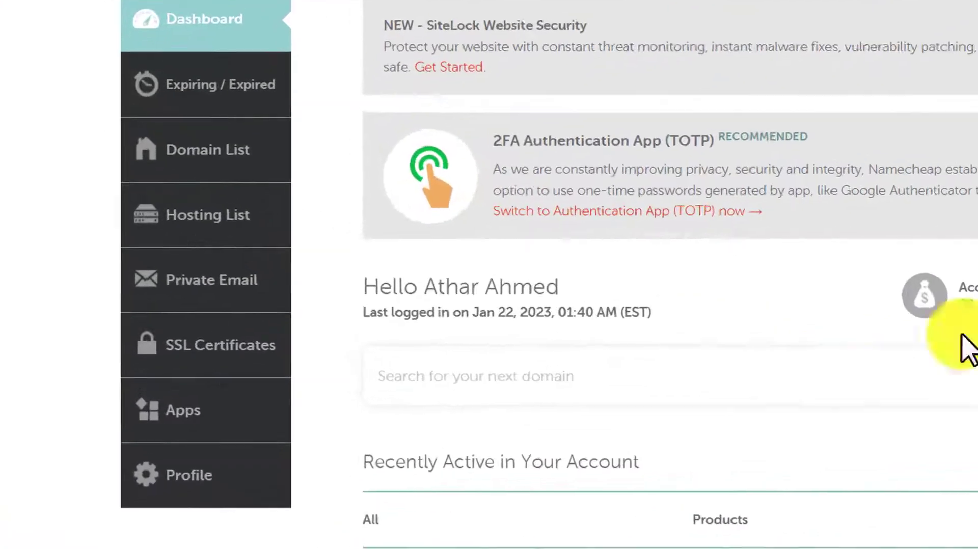
pyautogui.click(165, 179)
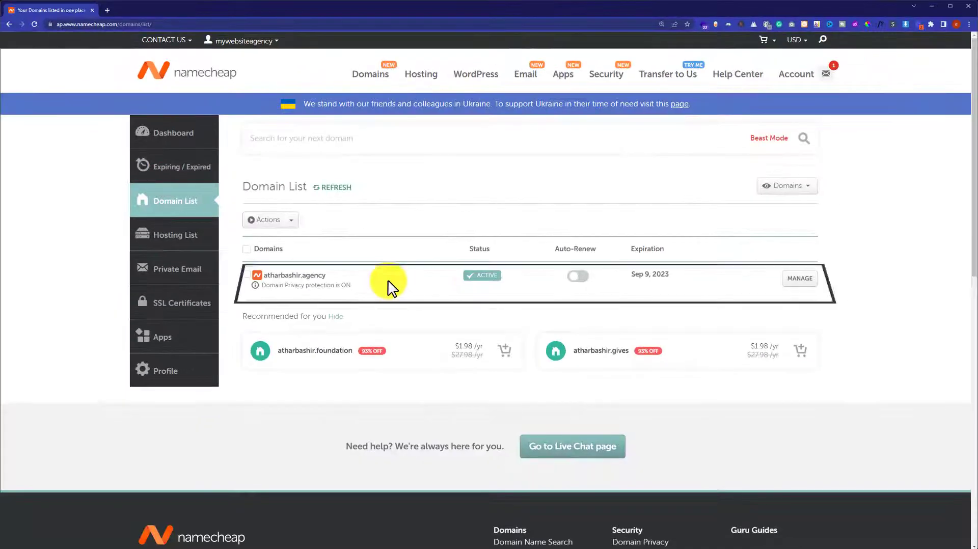
# Step: Manage atharbashir.agency, keeping its nameservers on Namecheap Web Hosting DNS, then go to Hosting List
pyautogui.click(805, 281)
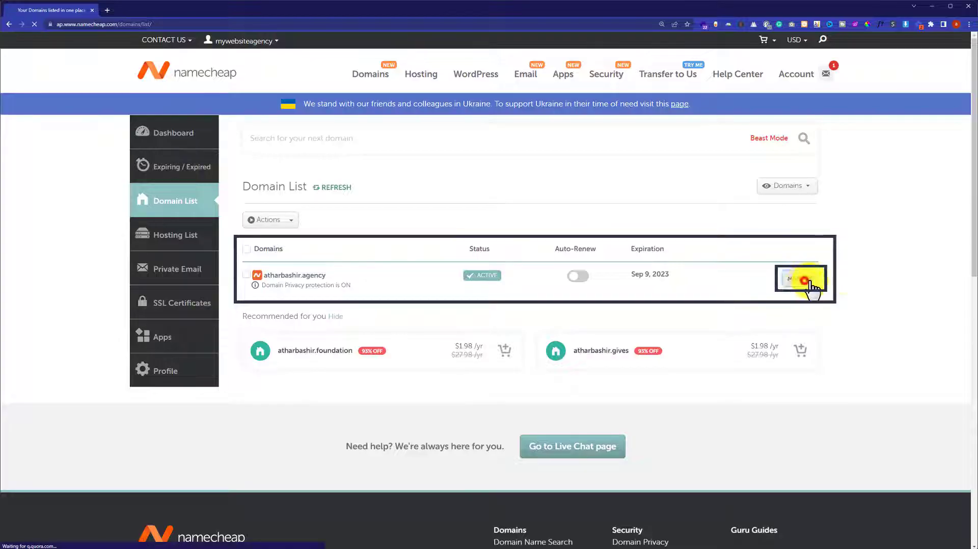
pyautogui.scroll(-3, 671, 163)
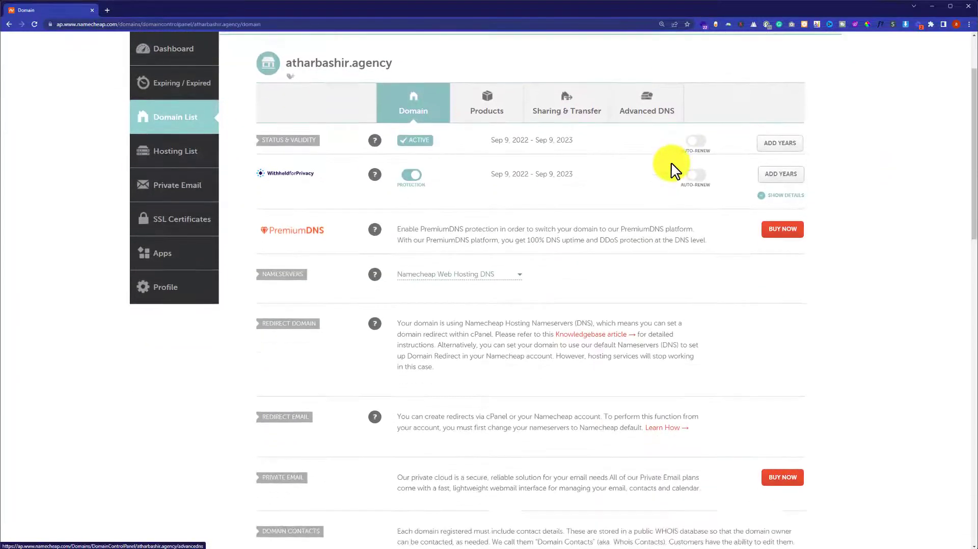
pyautogui.doubleClick(288, 272)
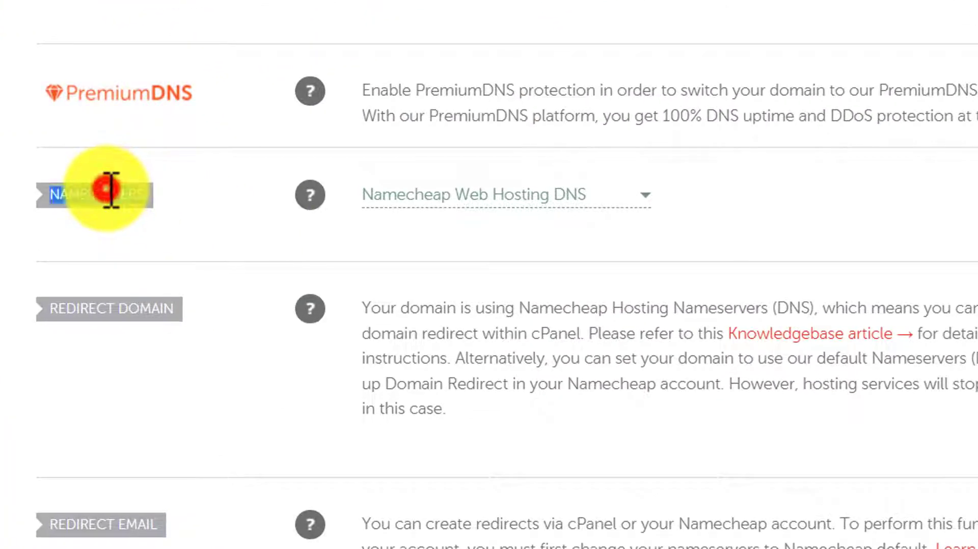
pyautogui.click(109, 190)
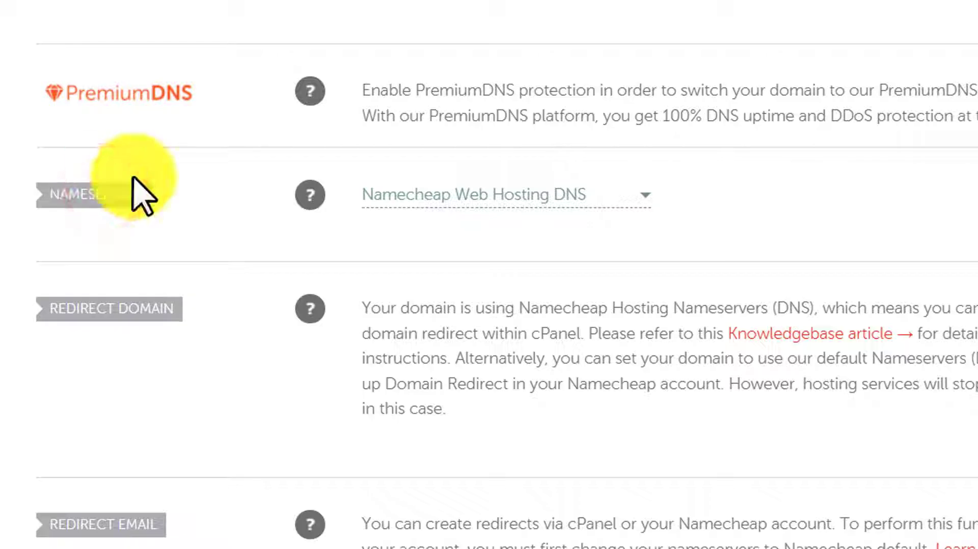
pyautogui.click(643, 196)
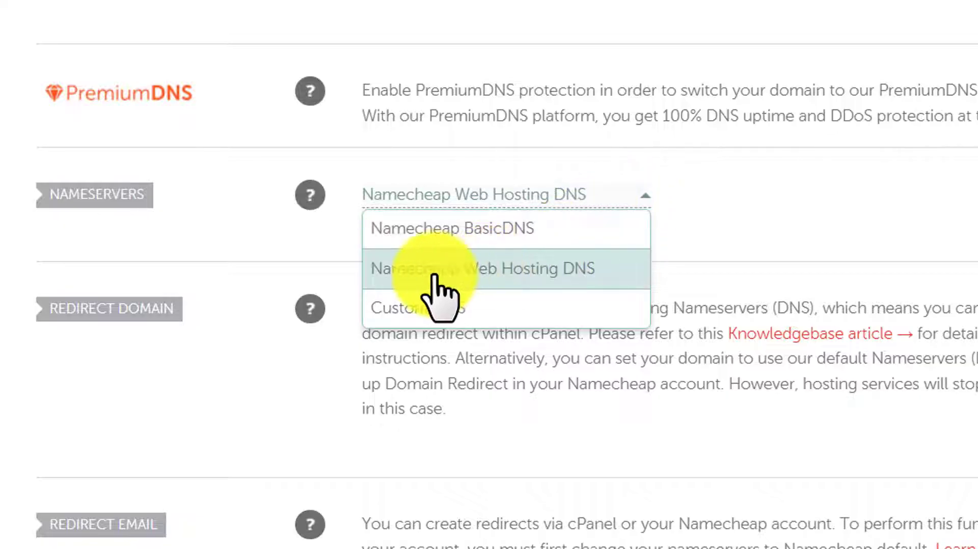
pyautogui.click(496, 274)
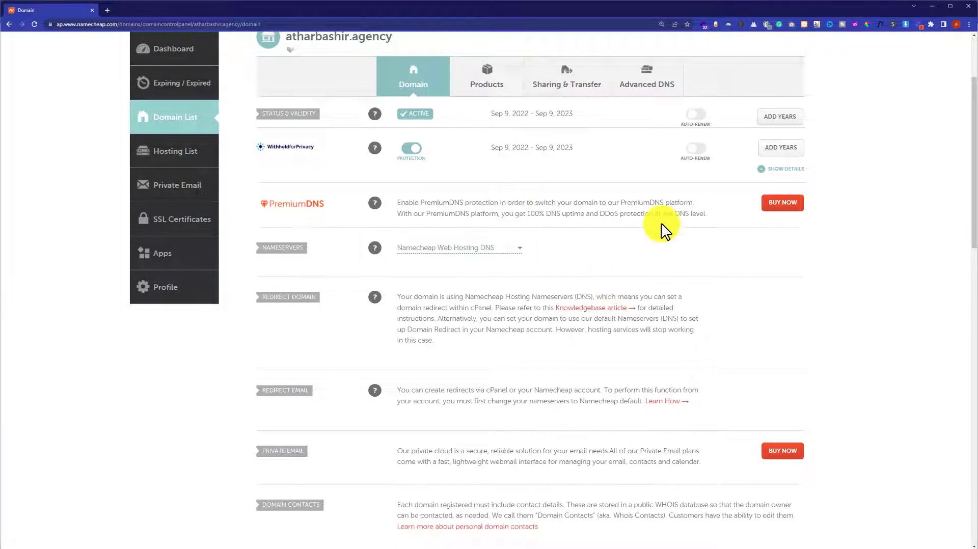
pyautogui.click(169, 150)
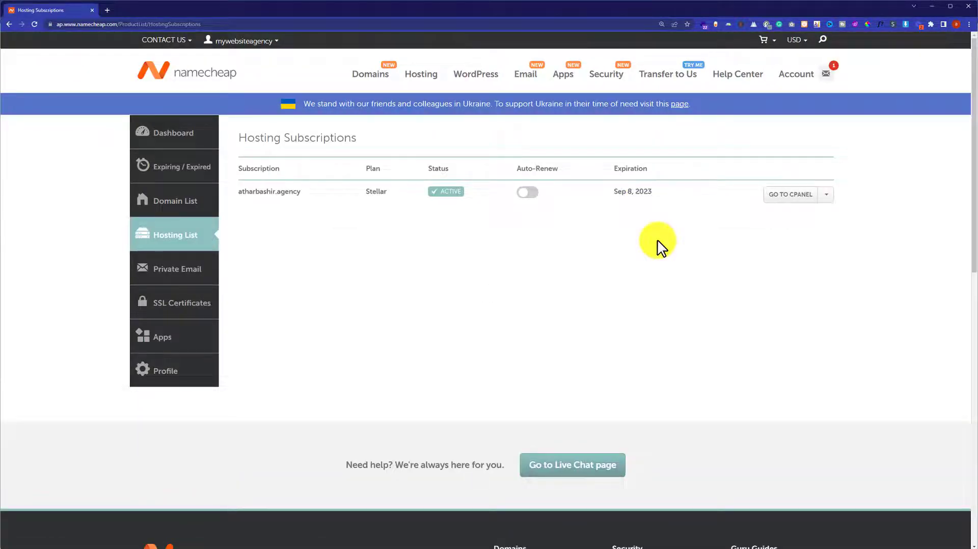
# Step: Launch cPanel for the atharbashir.agency Stellar hosting subscription
pyautogui.click(789, 198)
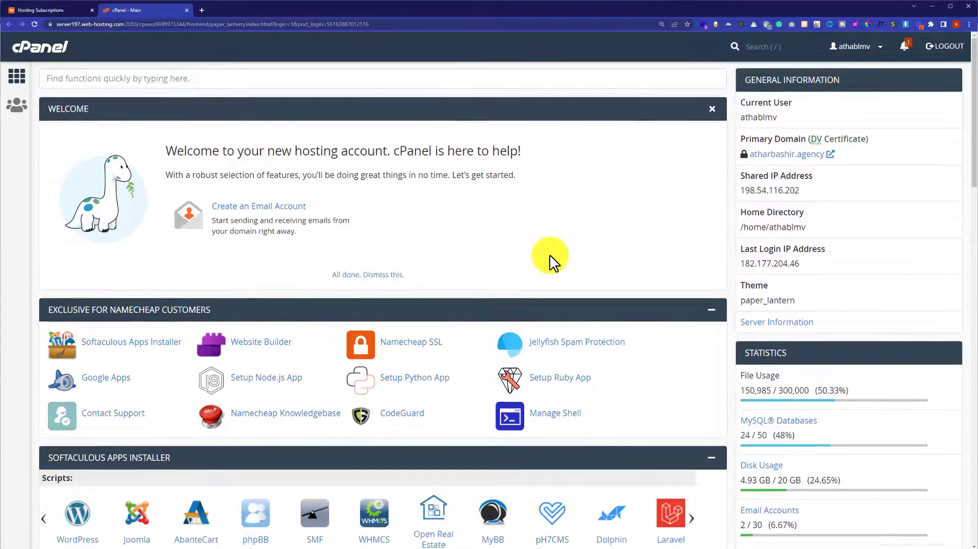
pyautogui.scroll(-8, 548, 258)
# Step: Scroll to cPanel's Software section and open WordPress Manager by Softaculous
pyautogui.scroll(-10, 547, 258)
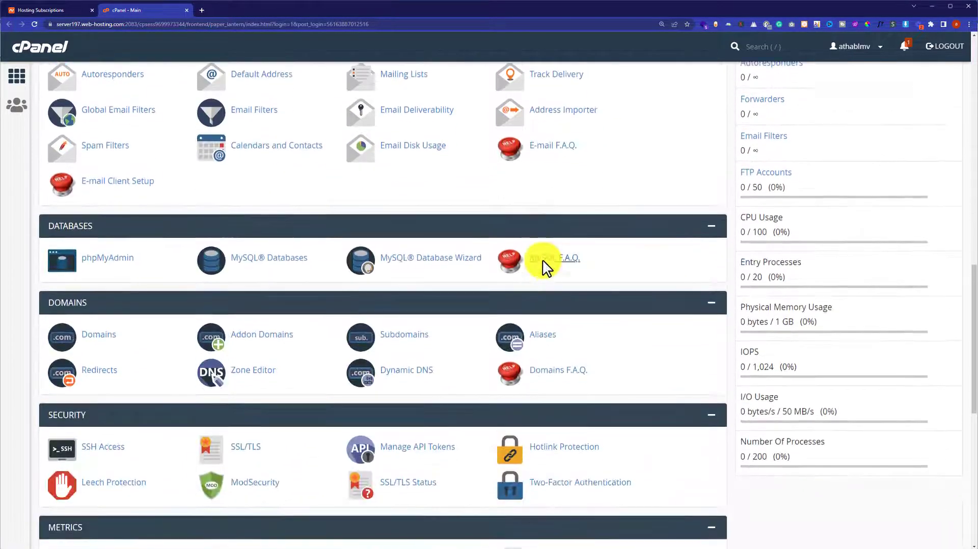
pyautogui.scroll(-3, 544, 268)
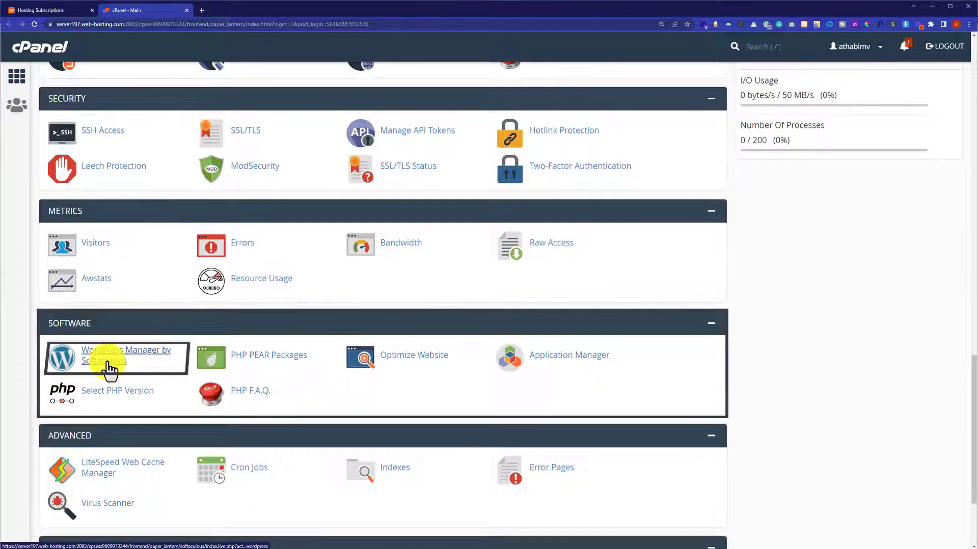
pyautogui.click(117, 364)
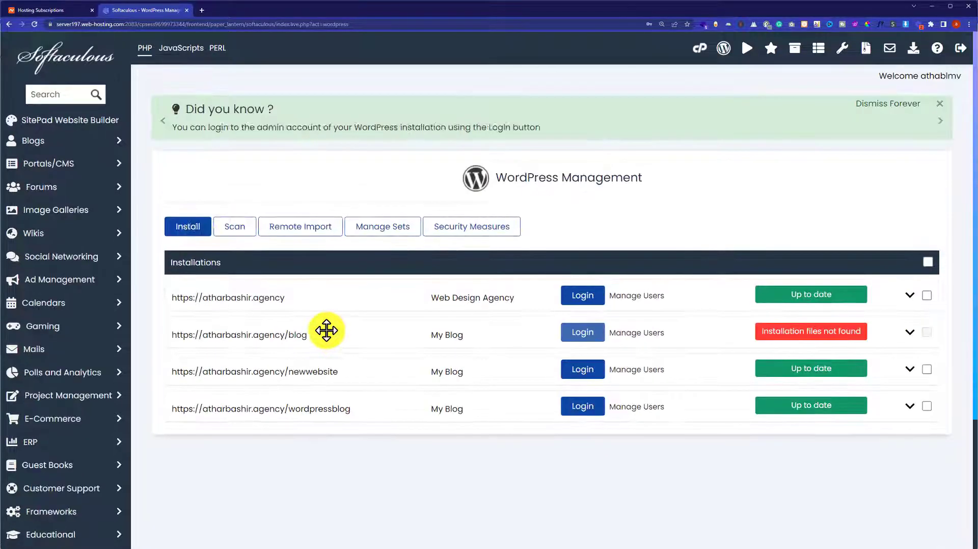
pyautogui.click(192, 228)
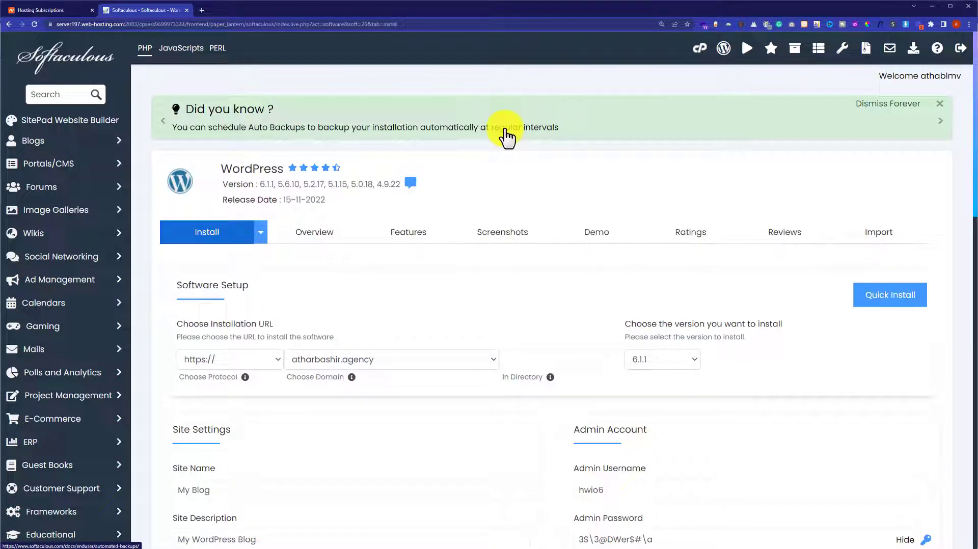
pyautogui.scroll(-3, 505, 139)
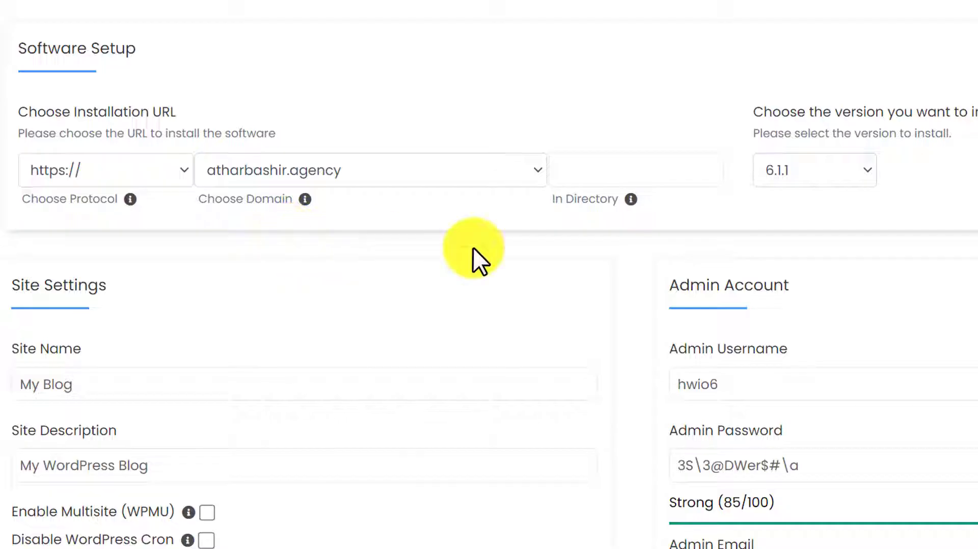
pyautogui.click(539, 176)
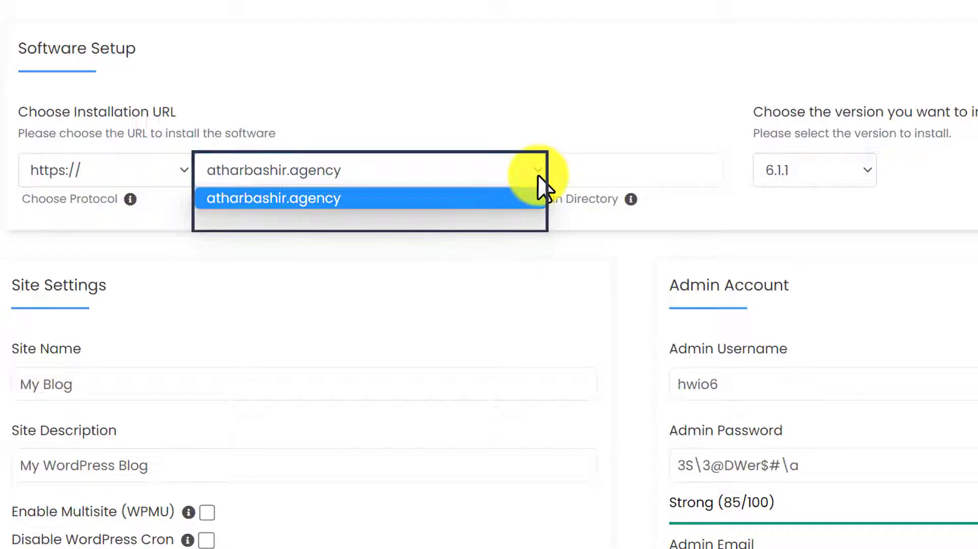
pyautogui.click(484, 236)
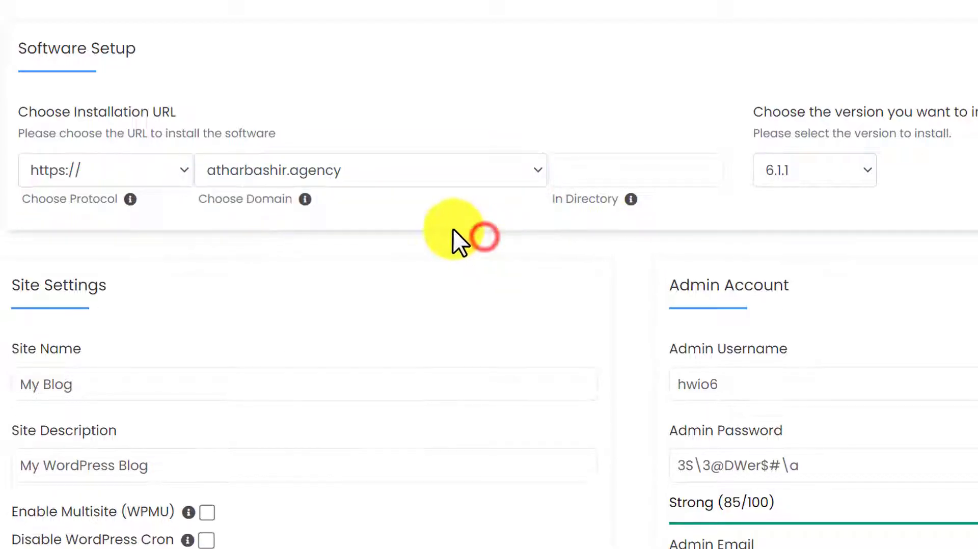
pyautogui.click(179, 169)
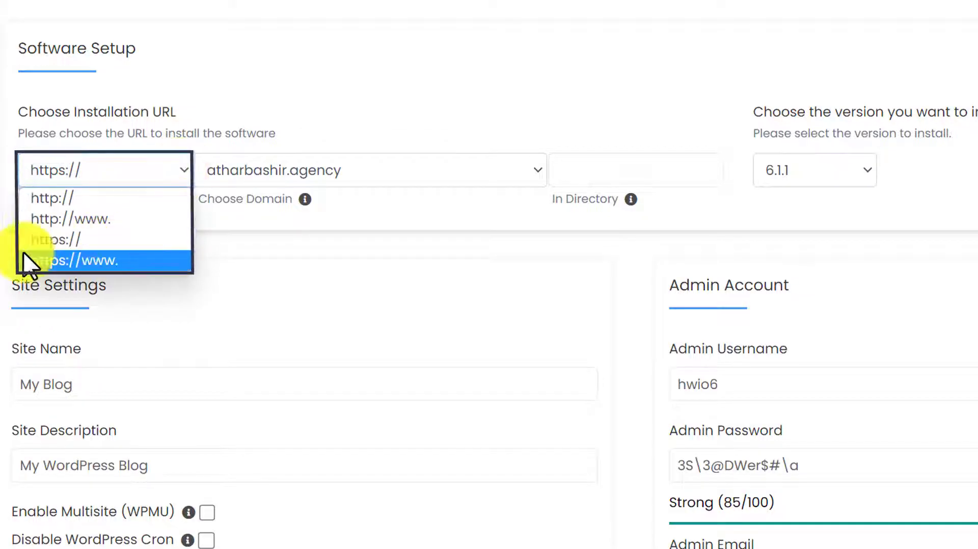
pyautogui.click(50, 240)
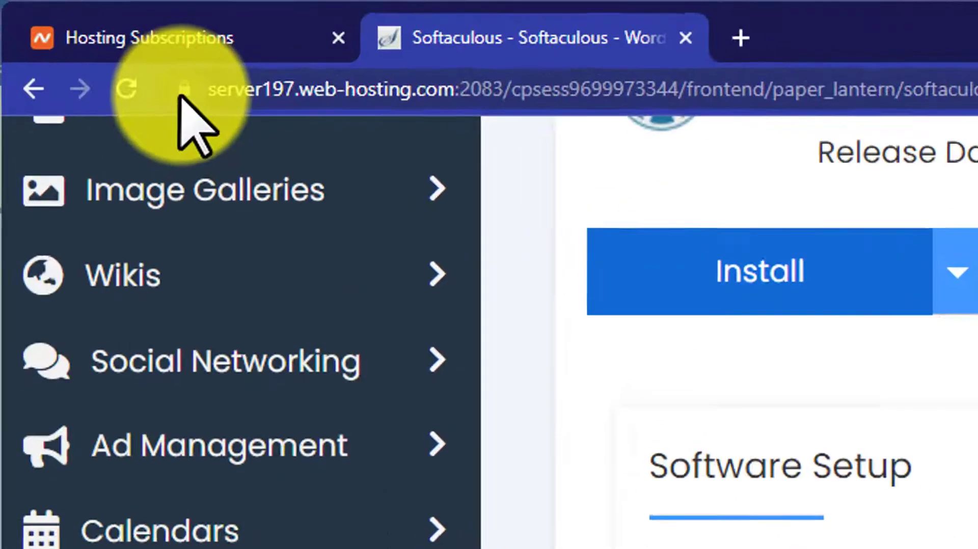
pyautogui.click(48, 26)
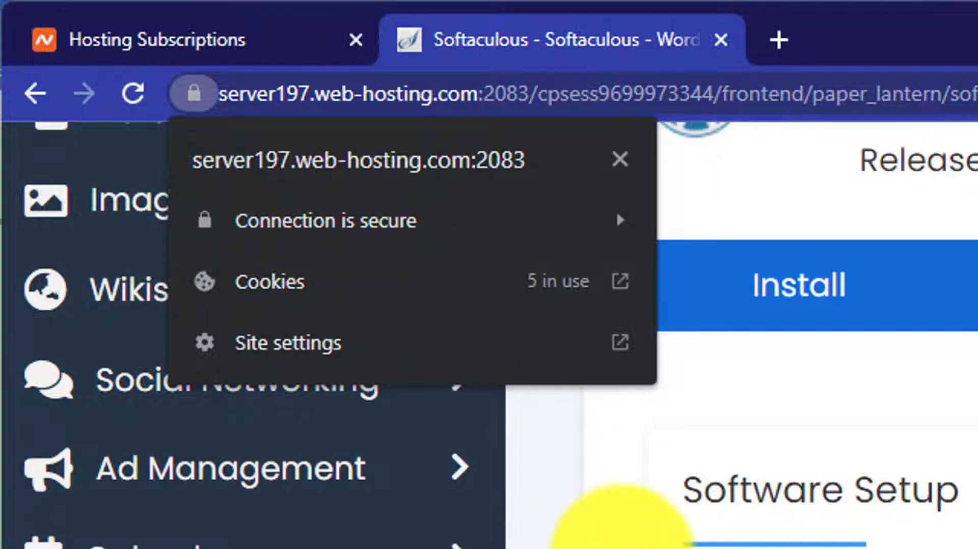
pyautogui.click(622, 548)
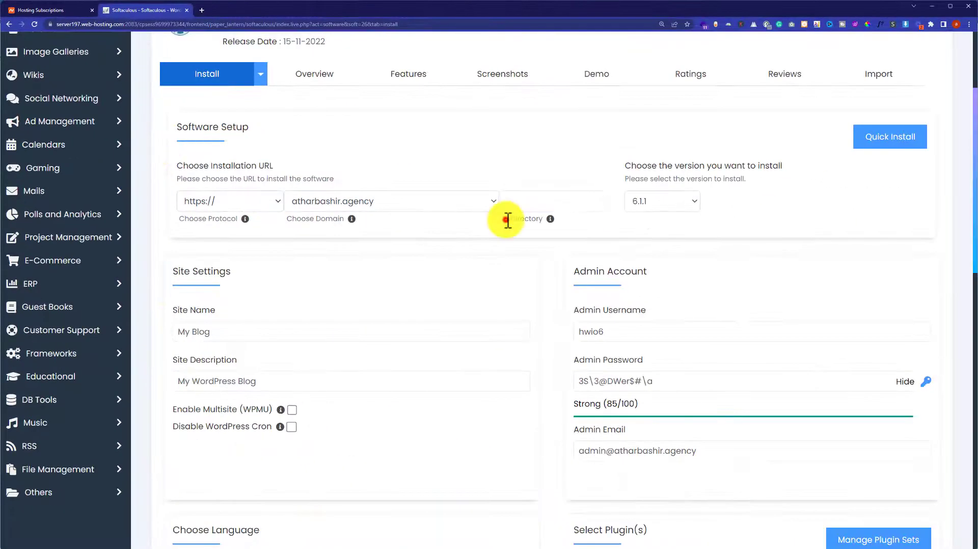
pyautogui.tripleClick(508, 220)
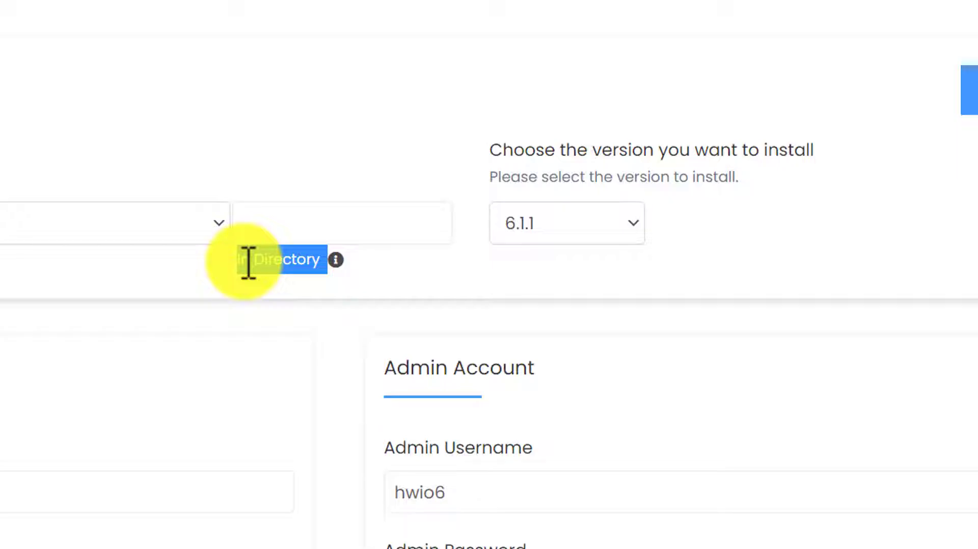
# Step: Set the install directory to namecheapwebsite and keep WordPress version 6.1.1
pyautogui.click(248, 262)
pyautogui.click(300, 224)
pyautogui.write('namecheapwebsite')
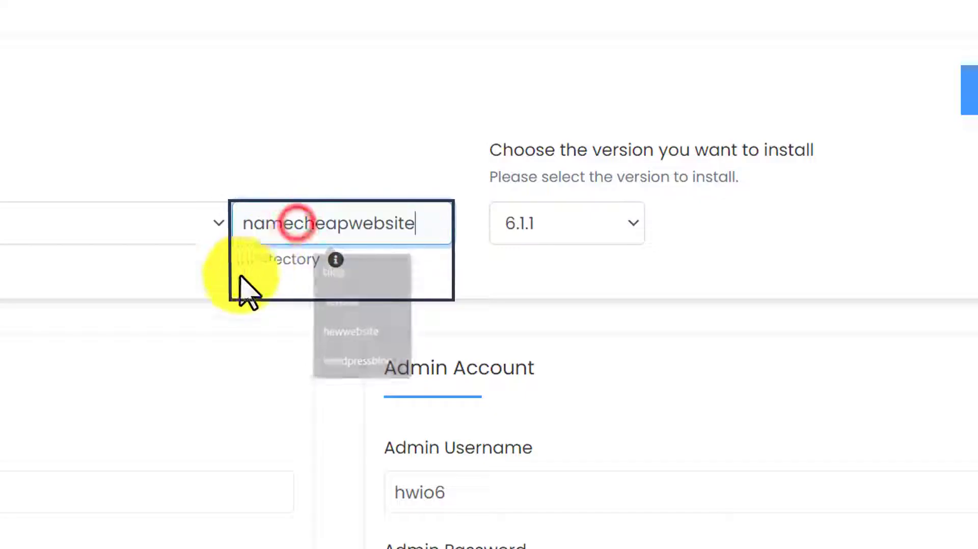
pyautogui.click(219, 296)
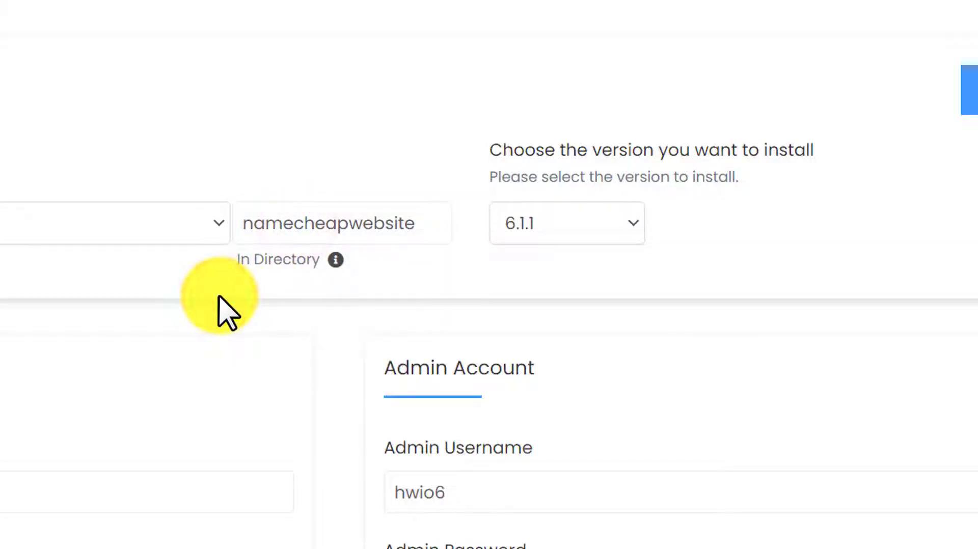
pyautogui.click(607, 224)
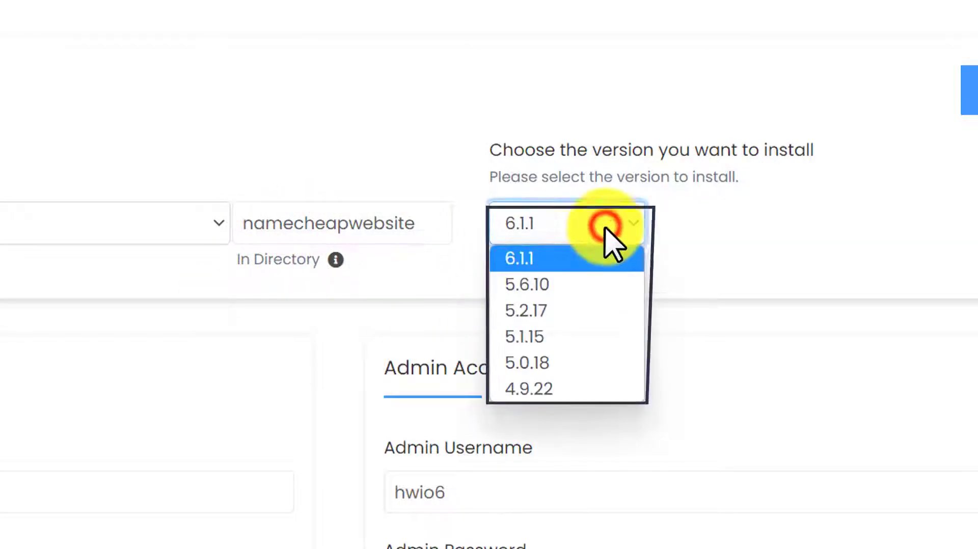
pyautogui.click(535, 259)
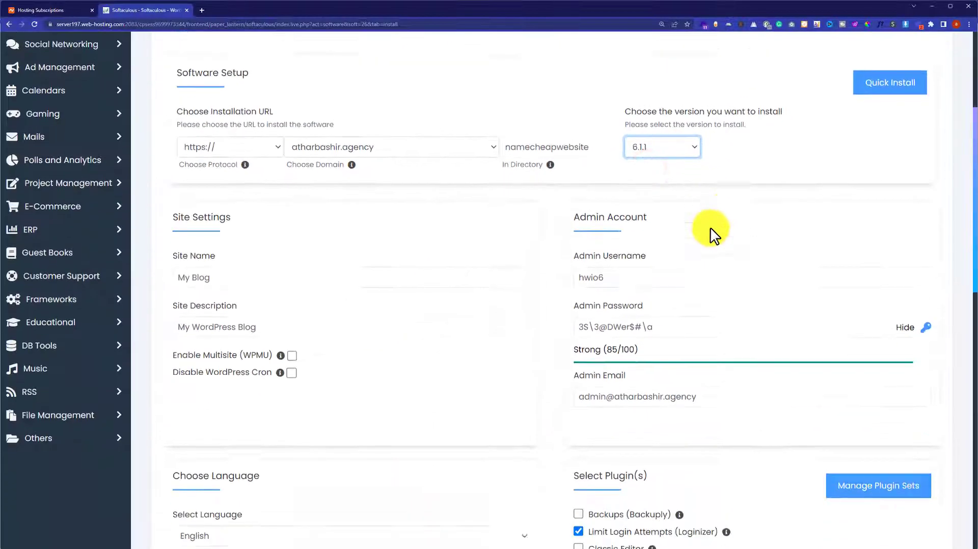
pyautogui.scroll(-1, 711, 234)
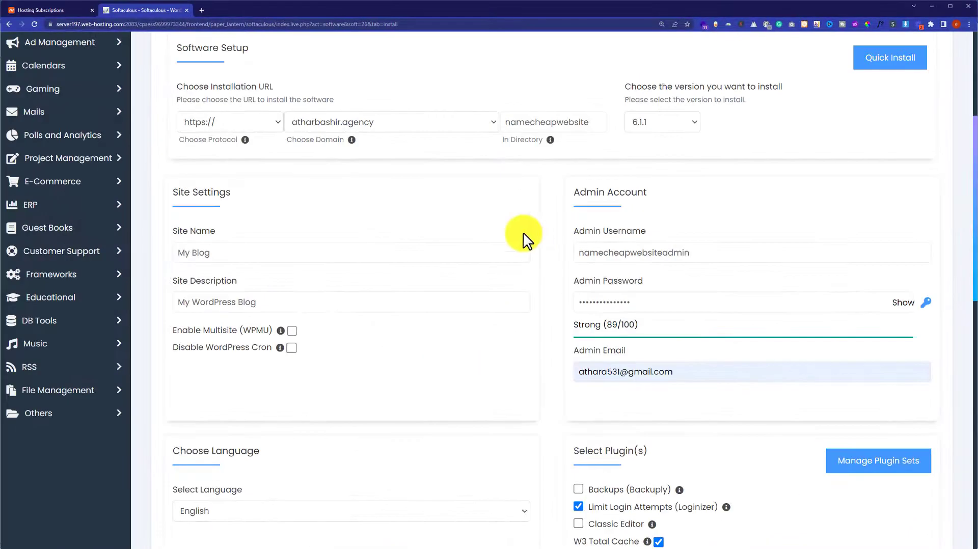
pyautogui.scroll(-5, 524, 236)
# Step: Highlight the language and Select Plugin(s) section headings on the install form
pyautogui.tripleClick(243, 215)
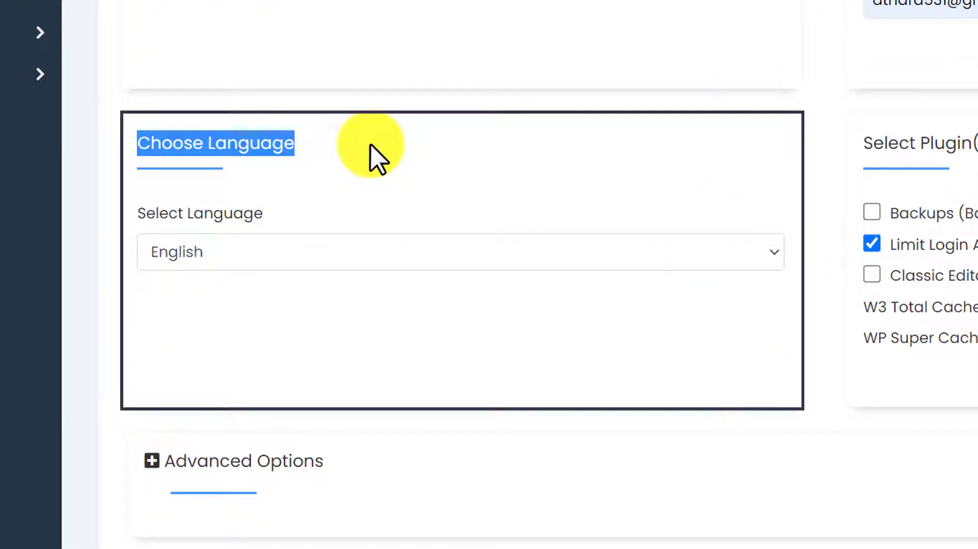
pyautogui.click(475, 146)
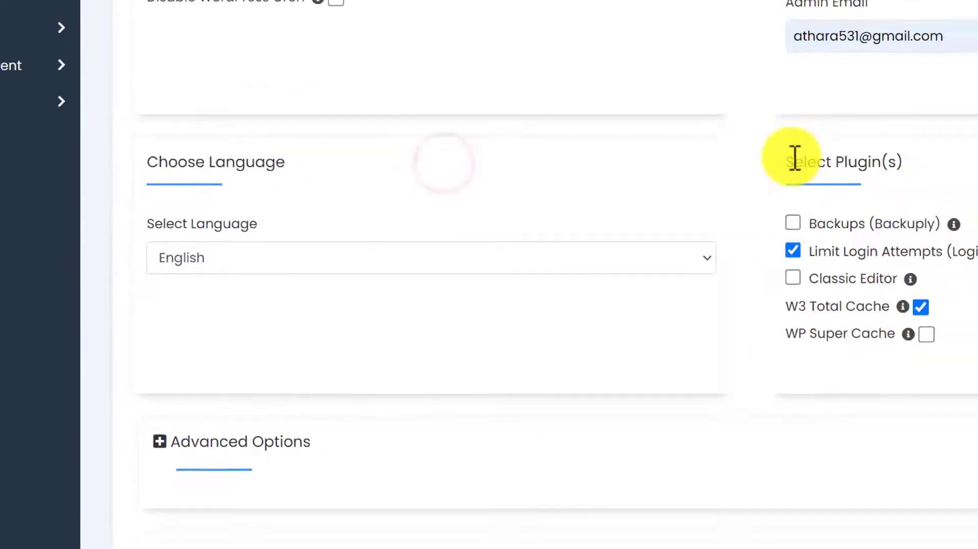
pyautogui.moveTo(787, 162); pyautogui.dragTo(917, 162)
pyautogui.click(930, 165)
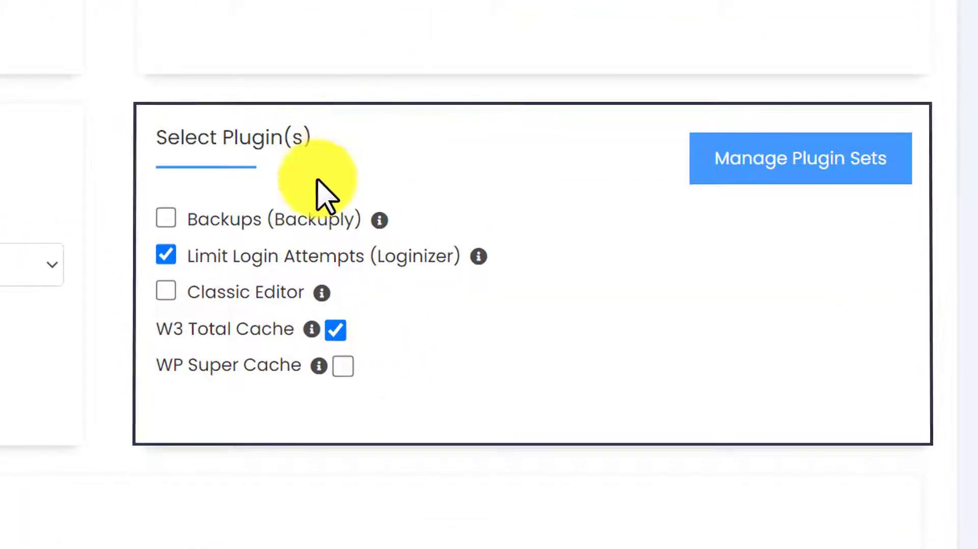
# Step: Leave Backuply, Limit Login Attempts and W3 Total Cache unticked, then start the installation
pyautogui.click(165, 218)
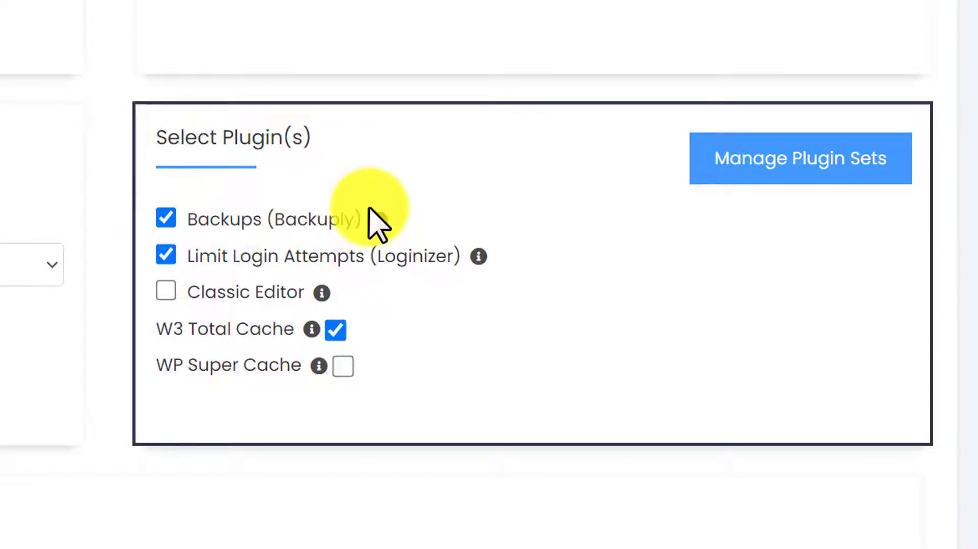
pyautogui.click(169, 216)
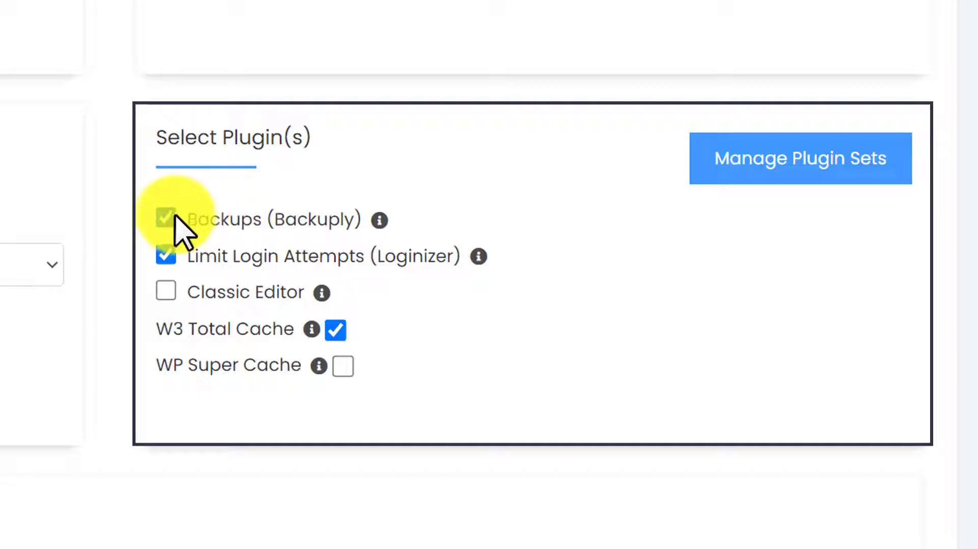
pyautogui.click(168, 257)
pyautogui.click(336, 330)
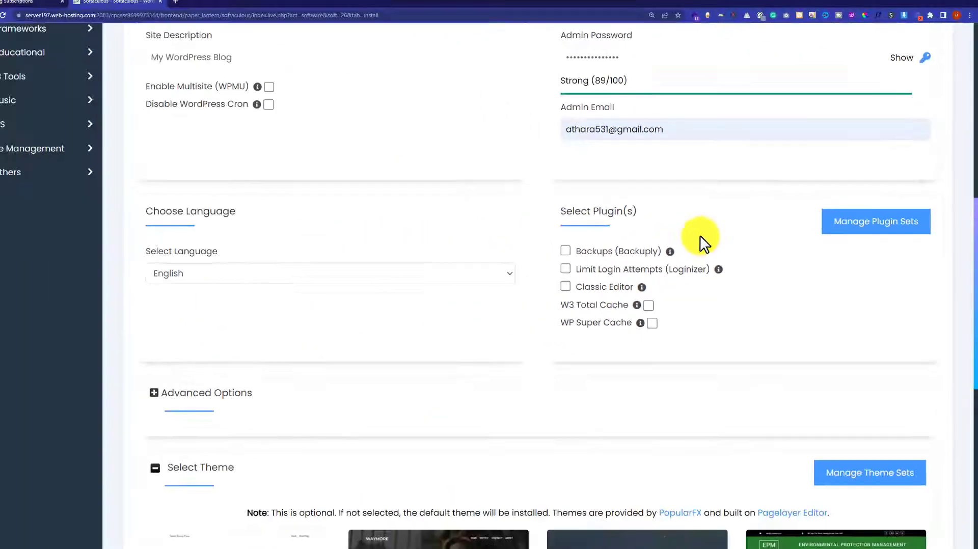
pyautogui.scroll(-2, 700, 235)
pyautogui.scroll(-6, 708, 237)
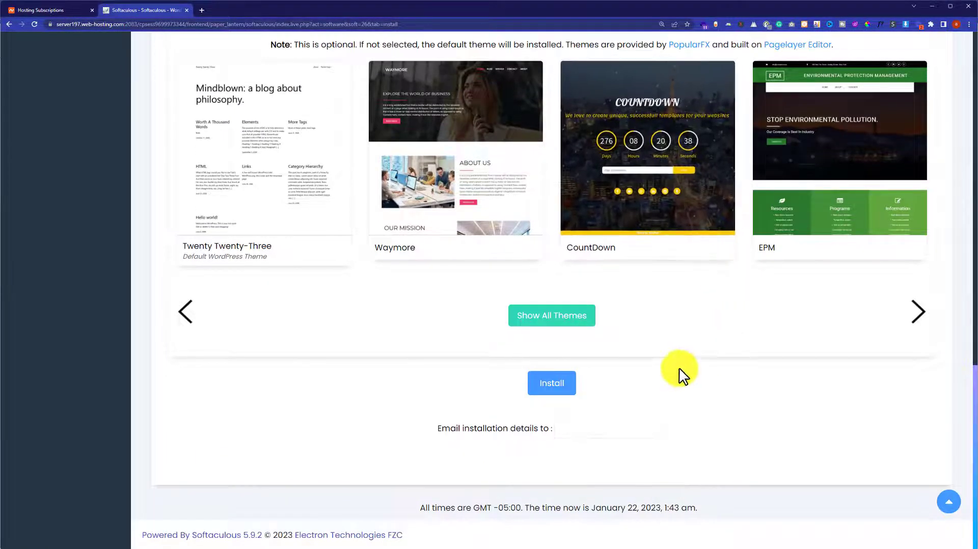
pyautogui.click(561, 381)
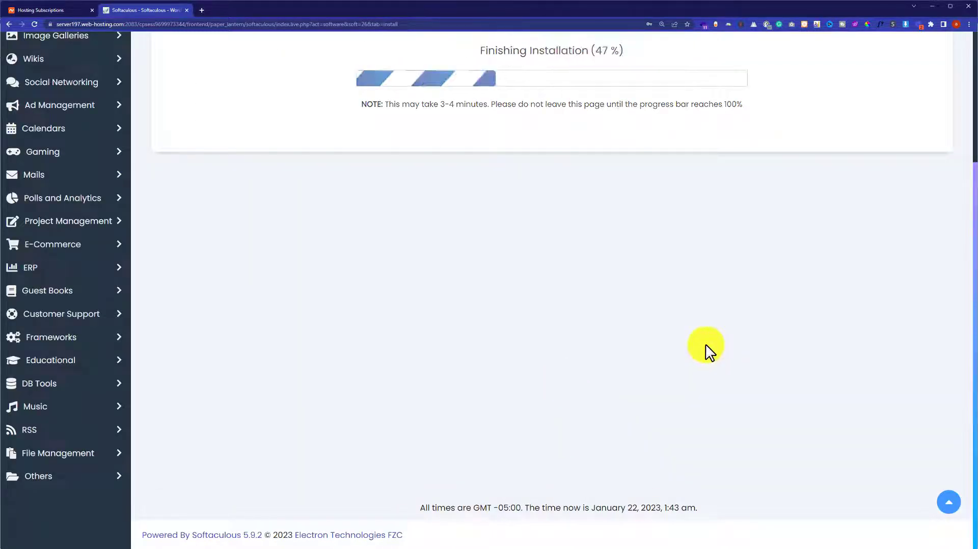
# Step: Review the installation success message and open the new namecheapwebsite site link
pyautogui.scroll(2, 705, 344)
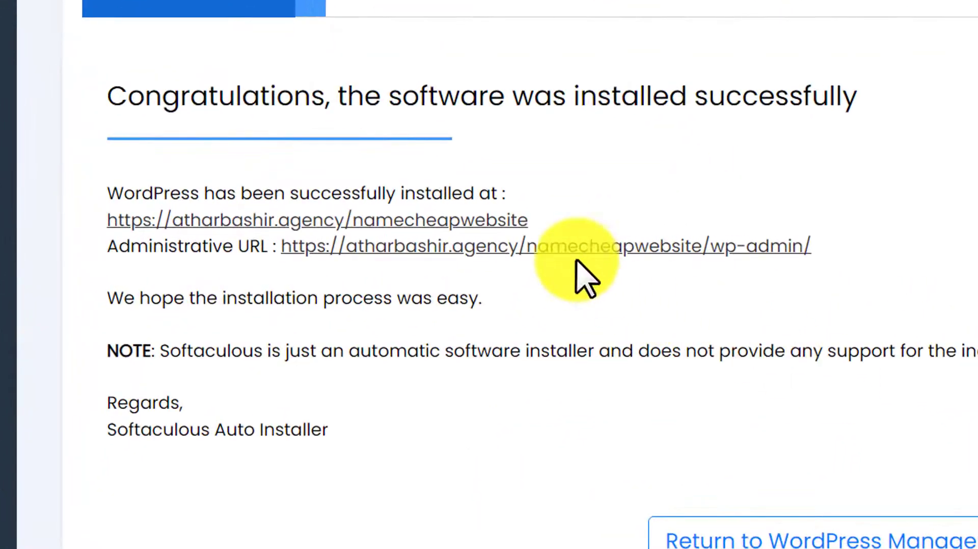
pyautogui.click(481, 220)
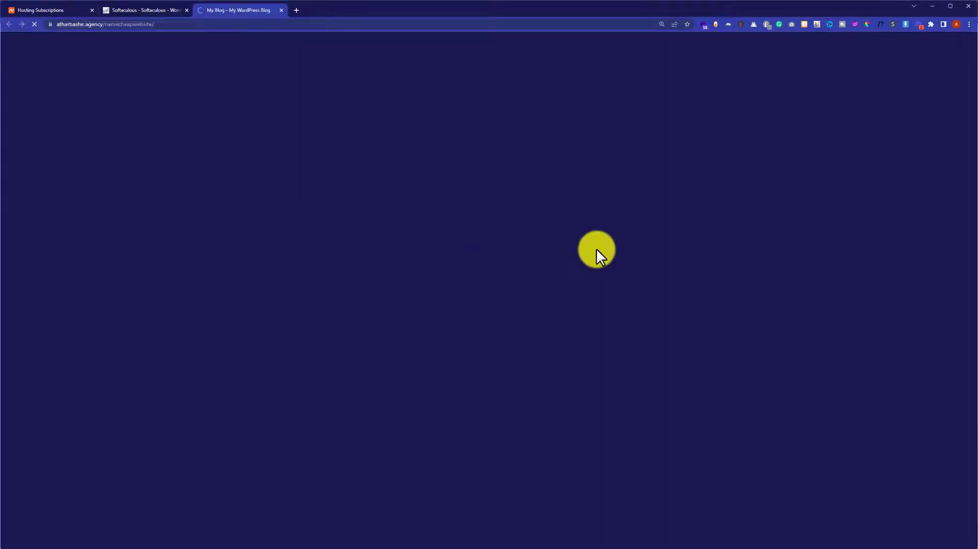
# Step: Look over My Blog's default Hello world post, then return to the Softaculous success tab
pyautogui.scroll(-3, 562, 231)
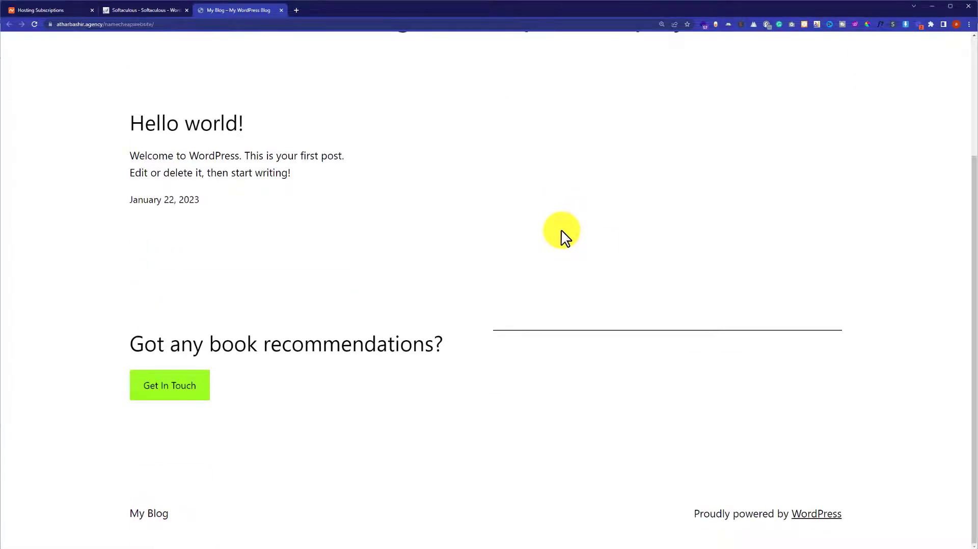
pyautogui.scroll(3, 562, 232)
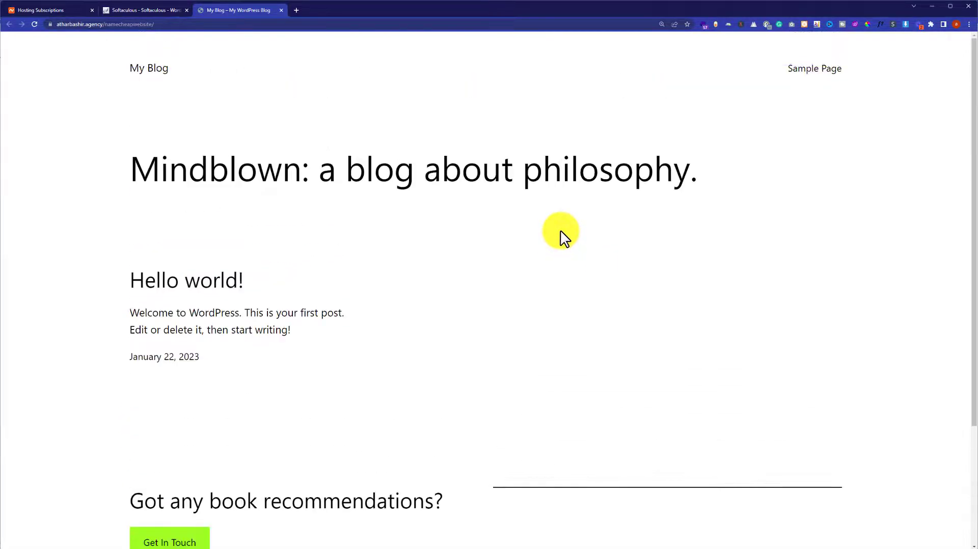
pyautogui.click(148, 11)
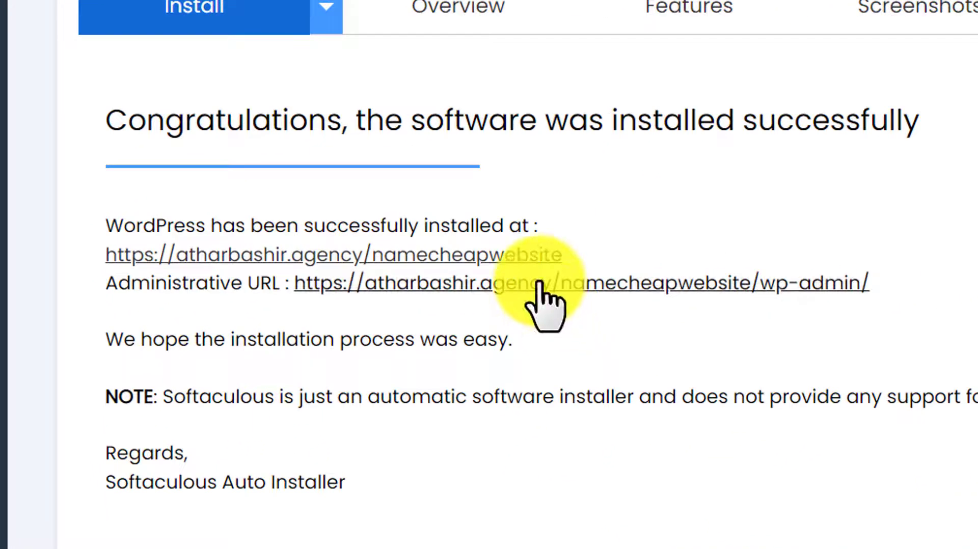
# Step: Follow the Administrative URL to load the My Blog wp-admin Dashboard
pyautogui.click(538, 284)
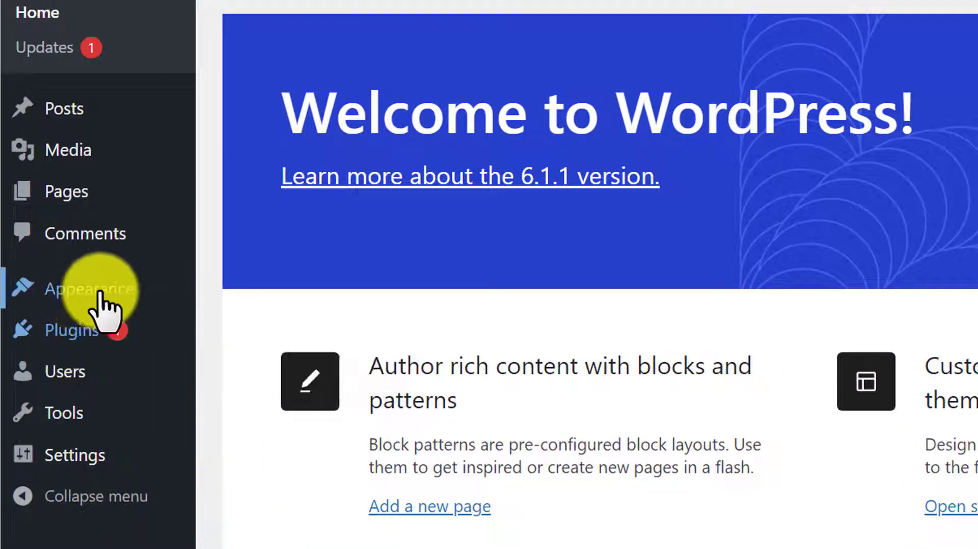
pyautogui.moveTo(102, 474)
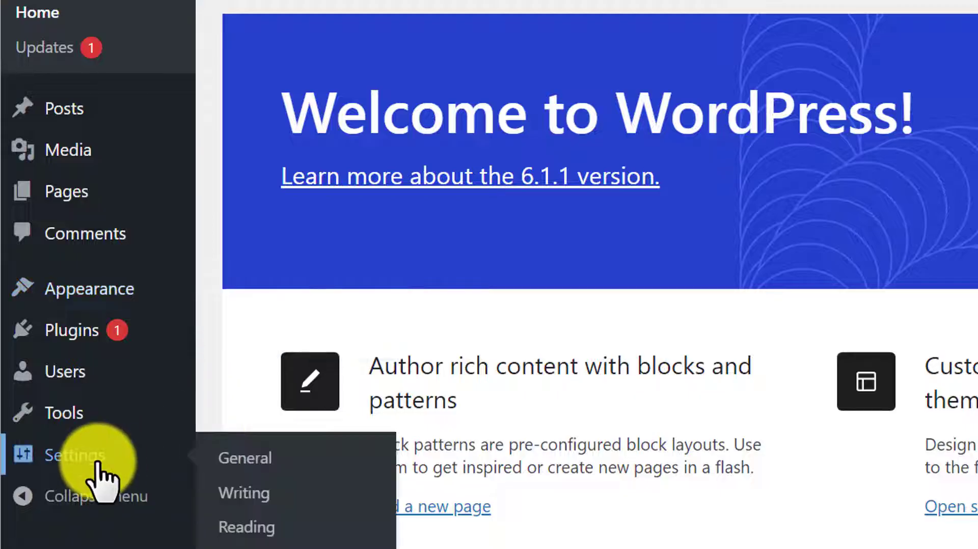